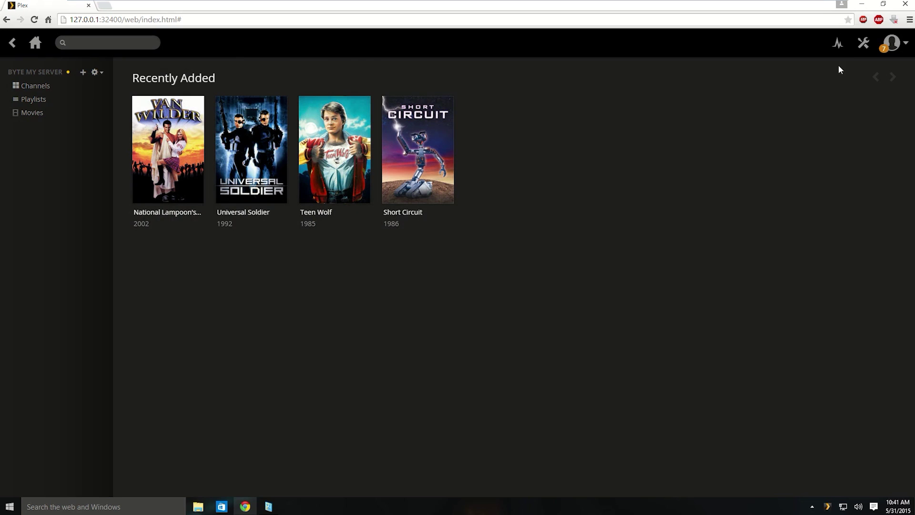
Uncheck 'Empty trash automatically after every scan' under Server > Library and save the changes
click(863, 43)
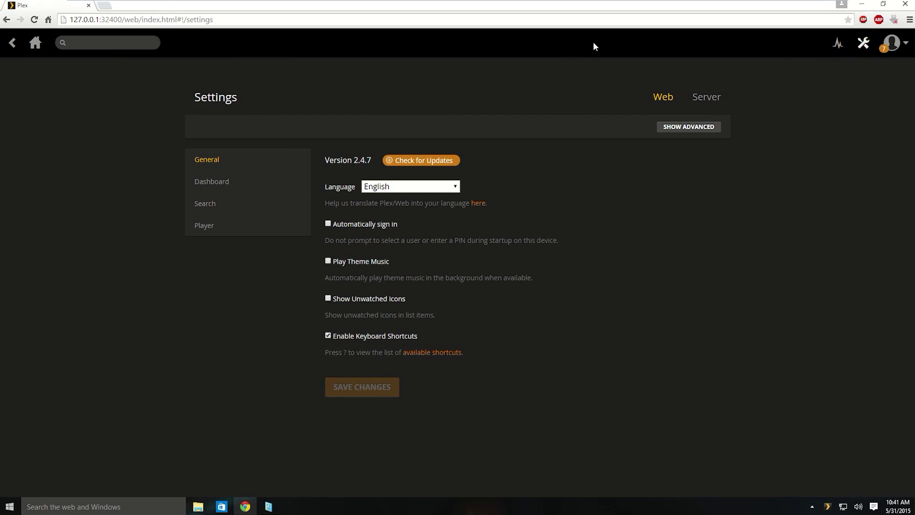
click(699, 98)
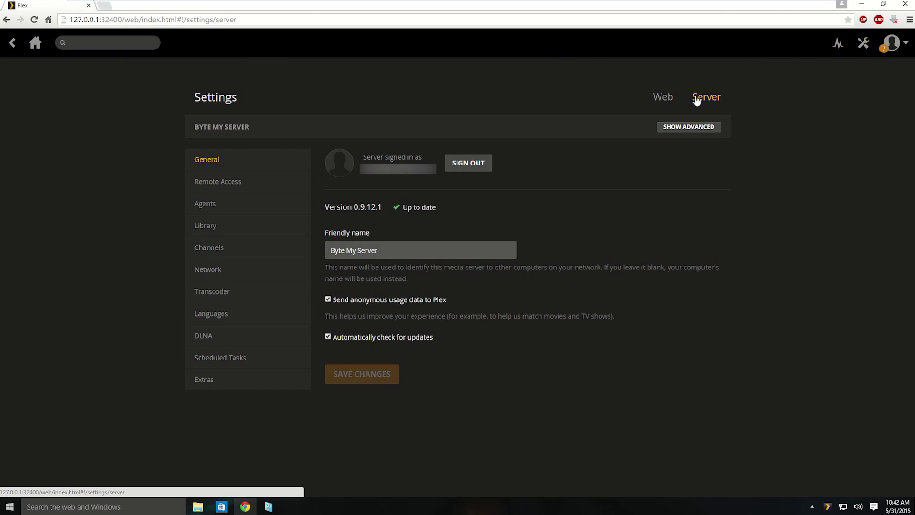
click(217, 229)
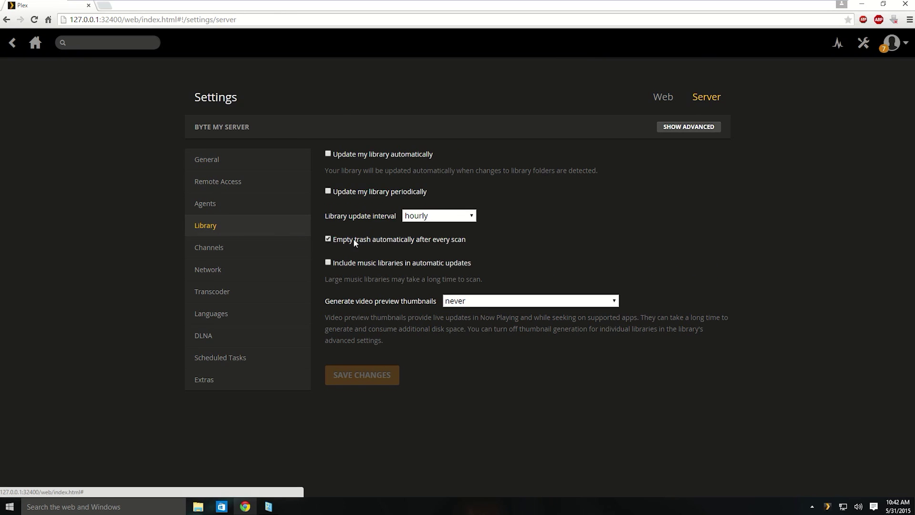
drag(478, 241, 342, 239)
click(342, 250)
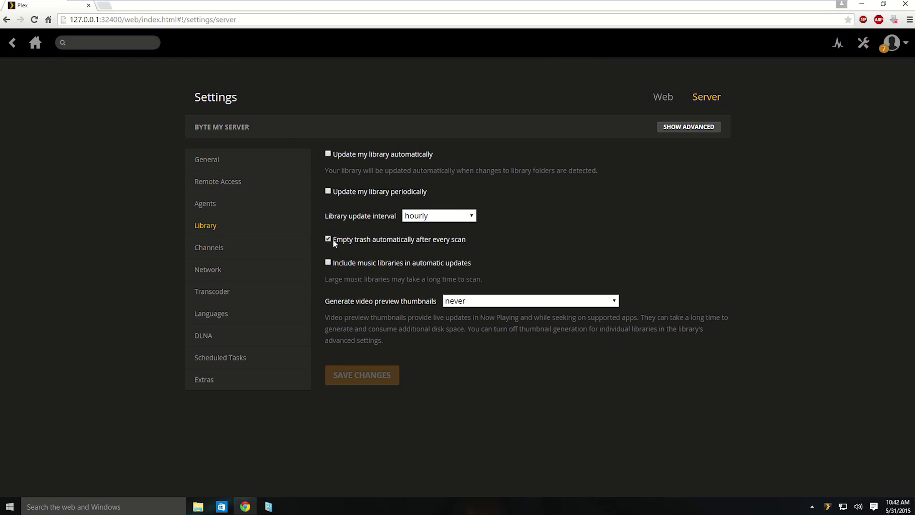
click(328, 239)
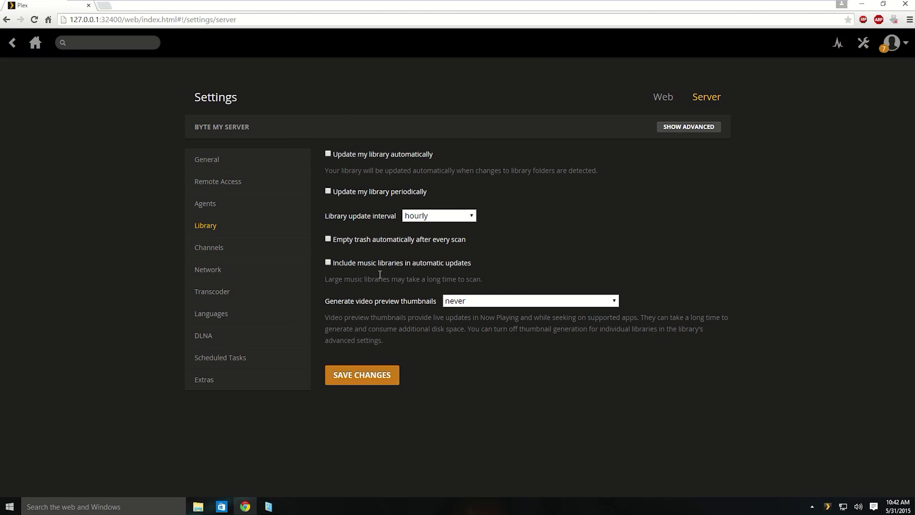
click(358, 379)
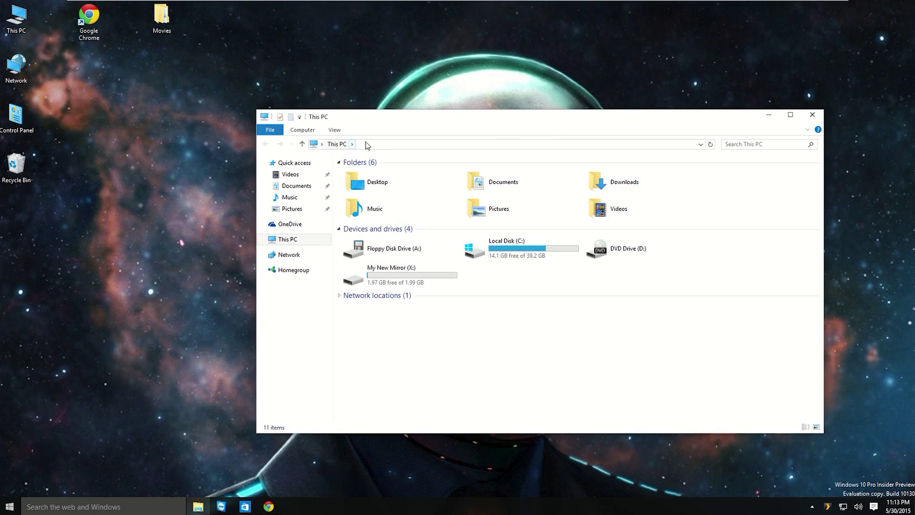
Go to %LOCALAPPDATA% in File Explorer and select the Plex Media Server folder
click(367, 143)
text(%LOCALAPPDATA%)
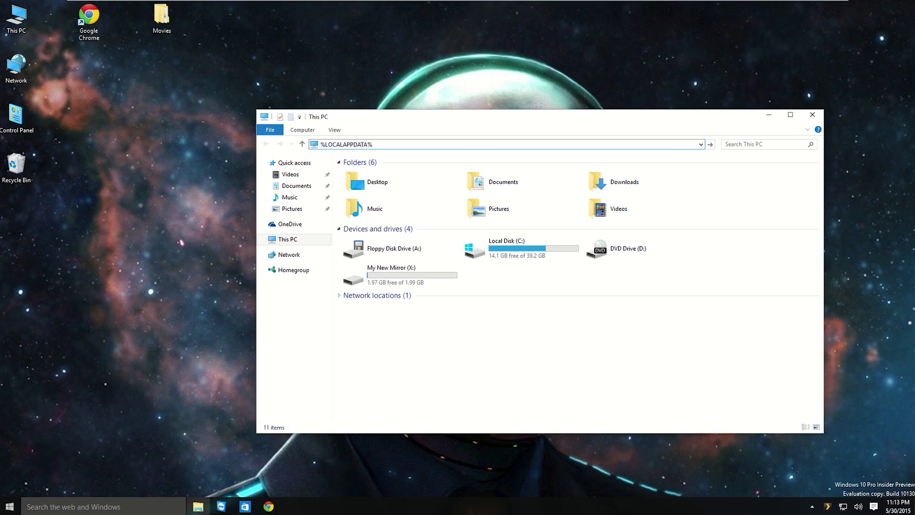
key(Return)
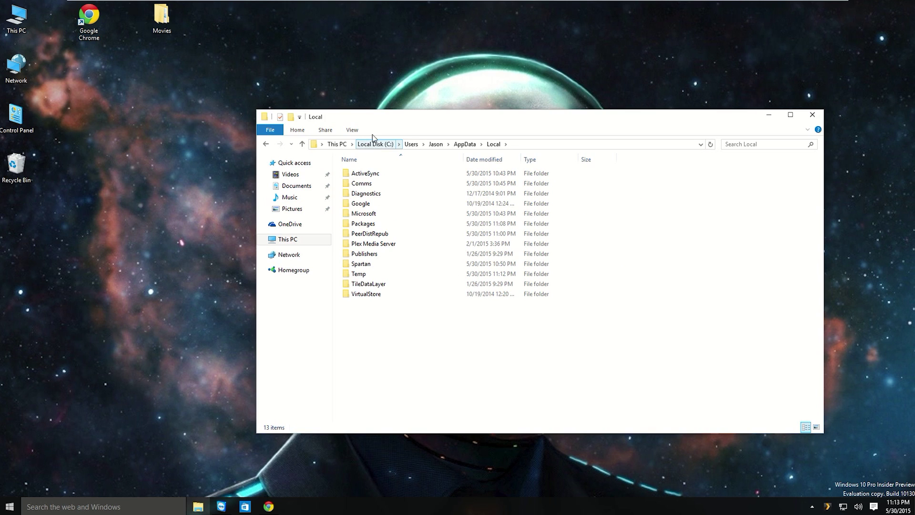
click(372, 246)
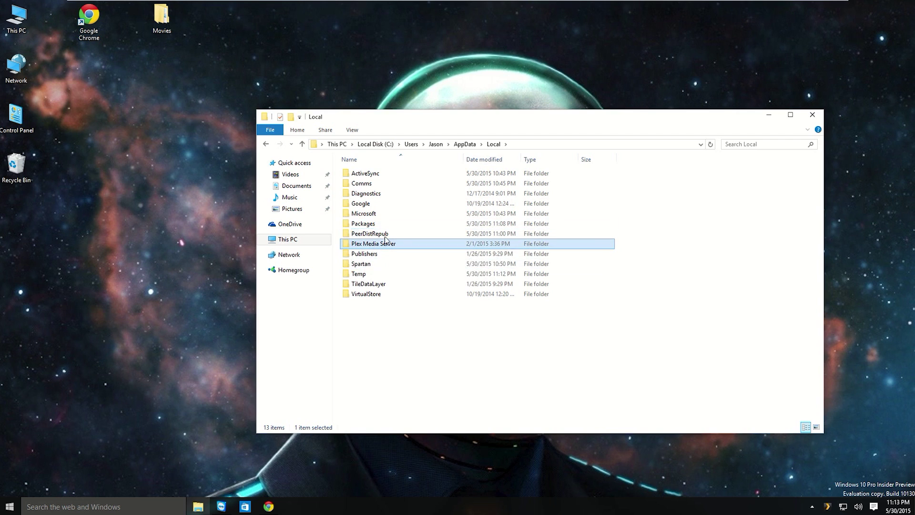
Create a zipped folder named Plex Data Backup and copy the Plex Media Server folder into it
right_click(379, 313)
mouse_move(309, 430)
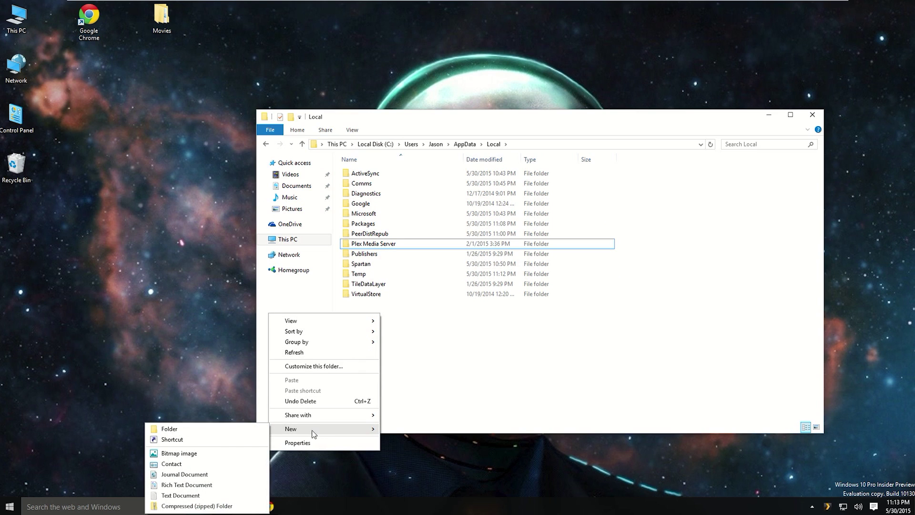
click(183, 506)
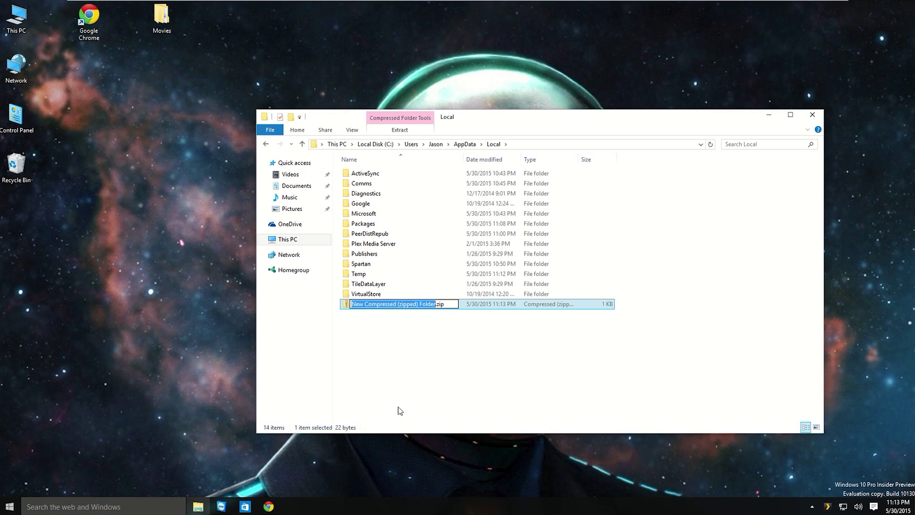
text(Plex Data Backu)
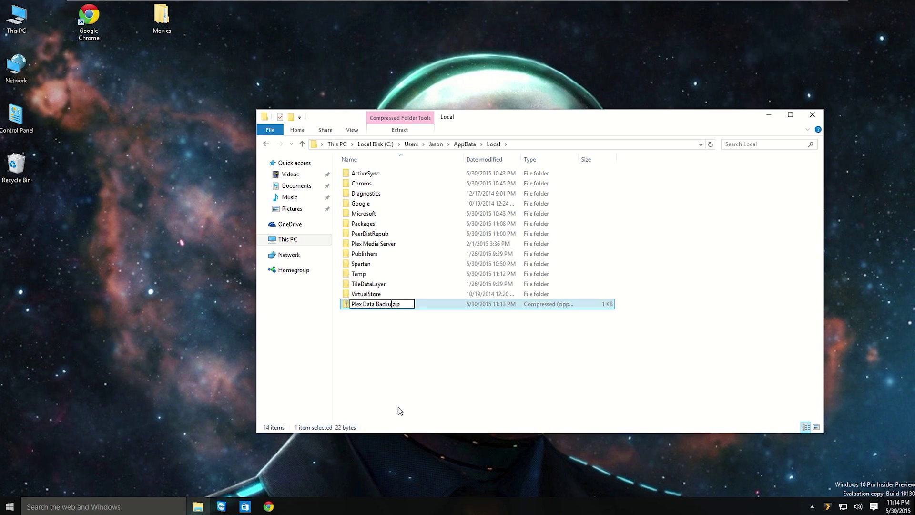
text(p)
key(Return)
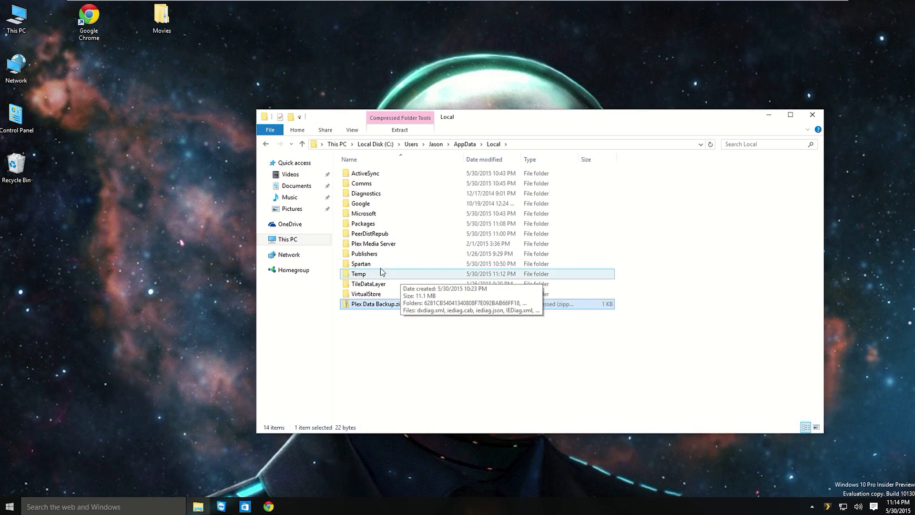
drag(371, 244, 362, 307)
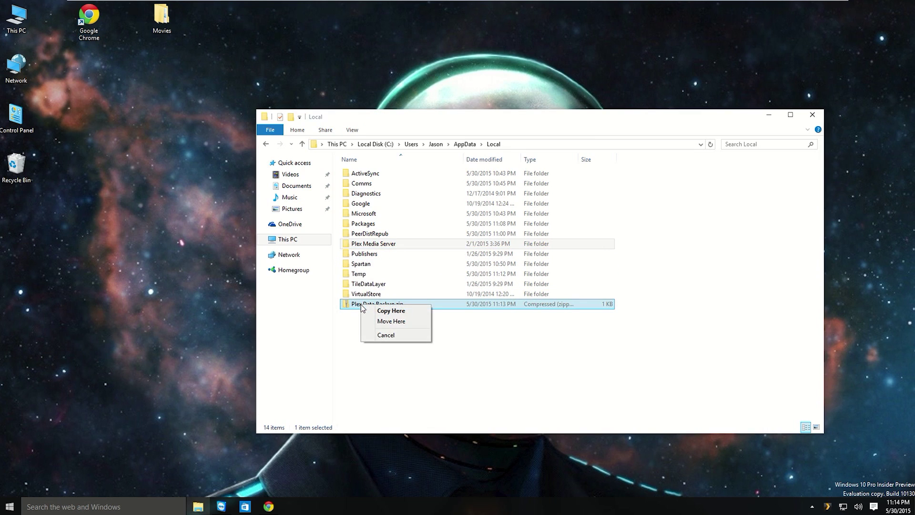
click(381, 312)
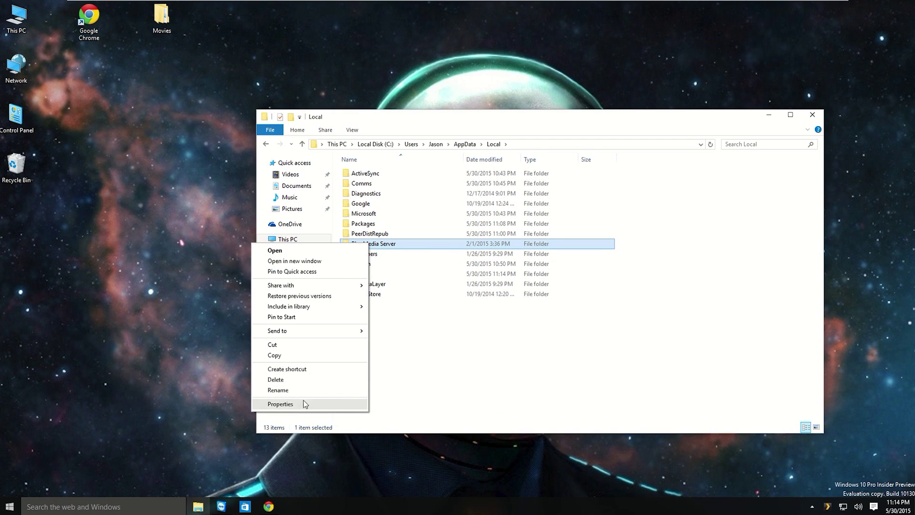
click(305, 403)
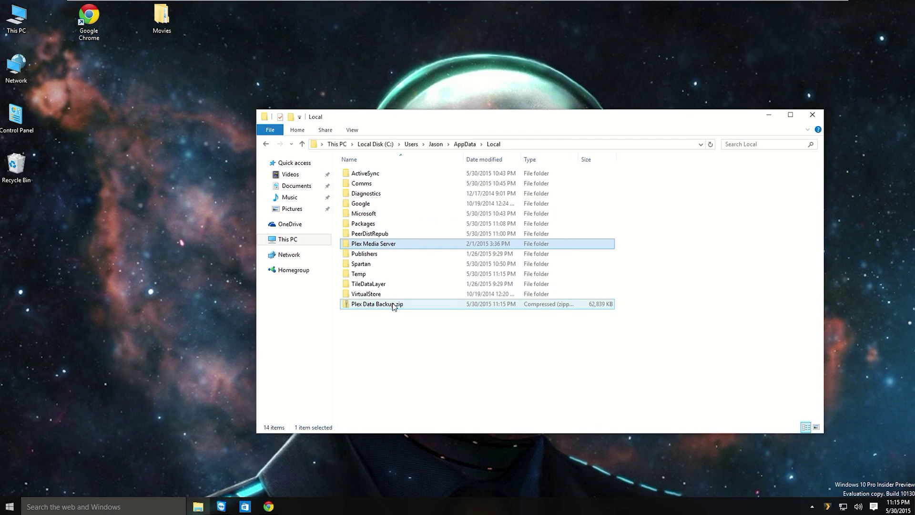
Move Plex Data Backup.zip onto the desktop and close File Explorer
drag(393, 305, 153, 213)
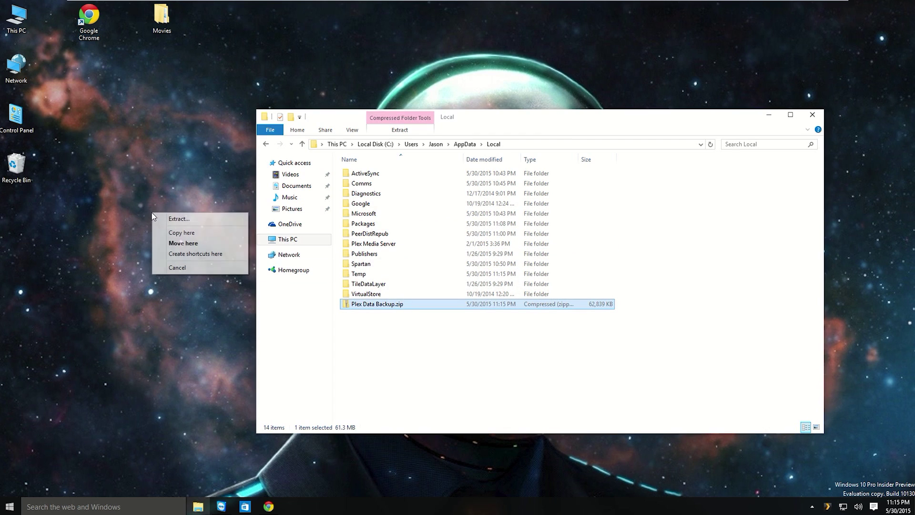
click(177, 244)
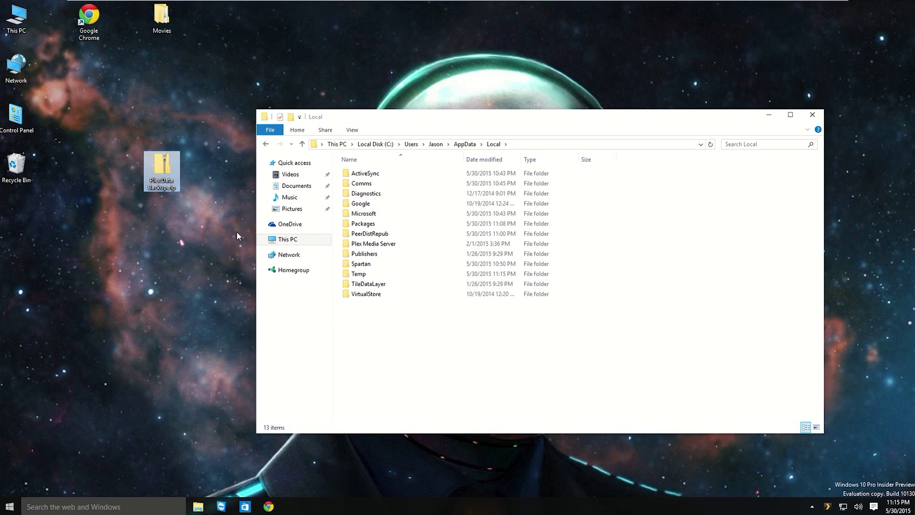
click(810, 115)
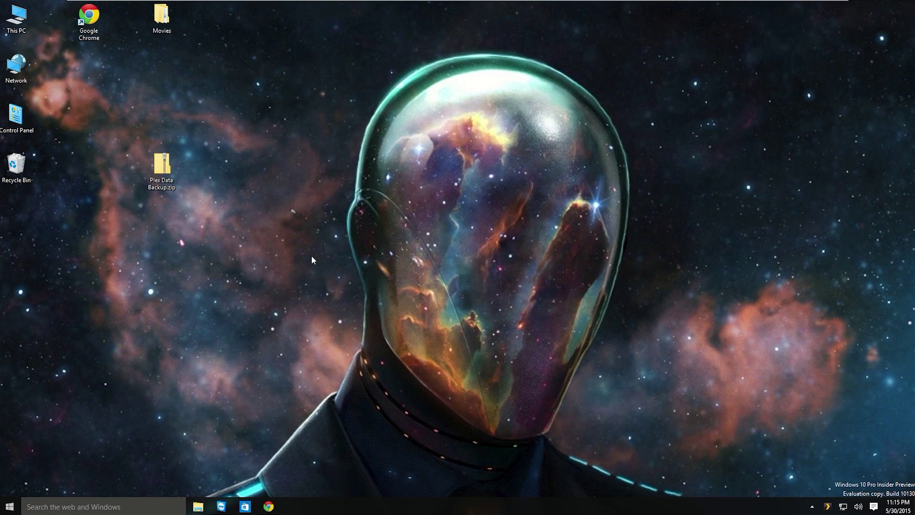
Launch regedit and expand HKEY_CURRENT_USER > SOFTWARE > Plex, Inc
click(52, 504)
text(regedit)
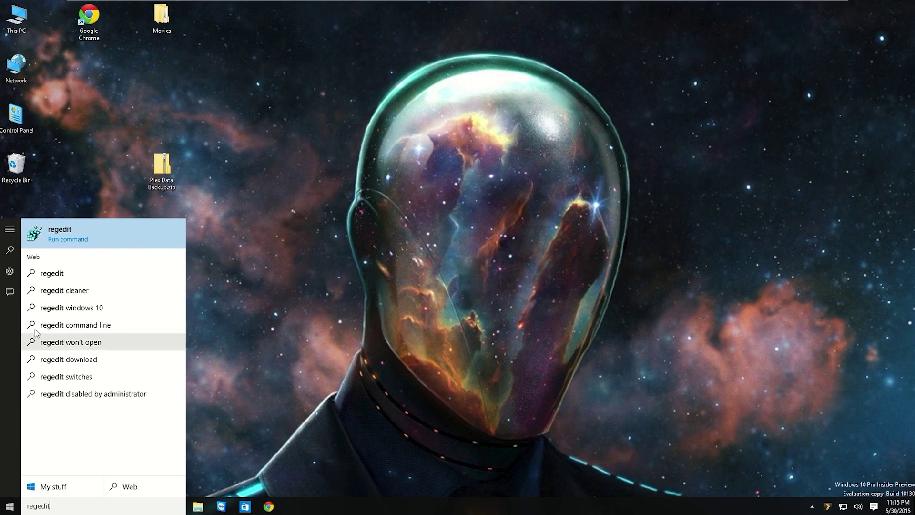
click(66, 233)
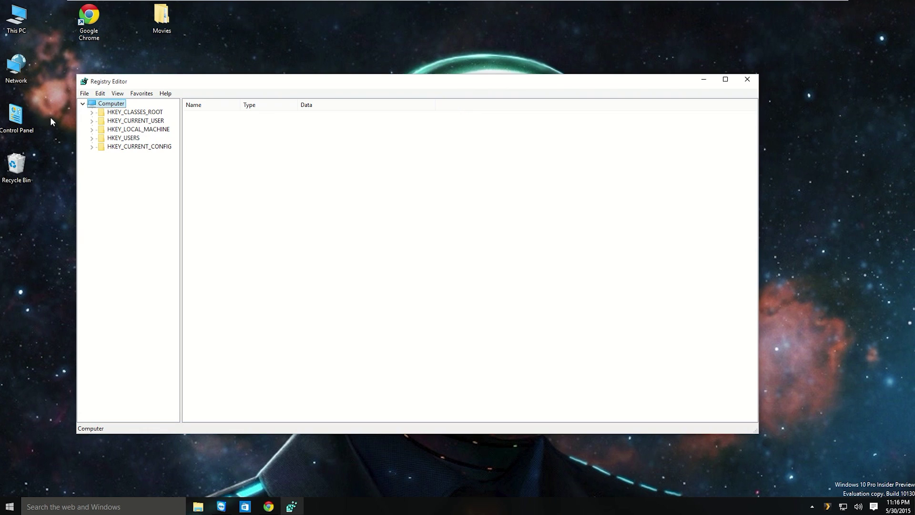
click(93, 123)
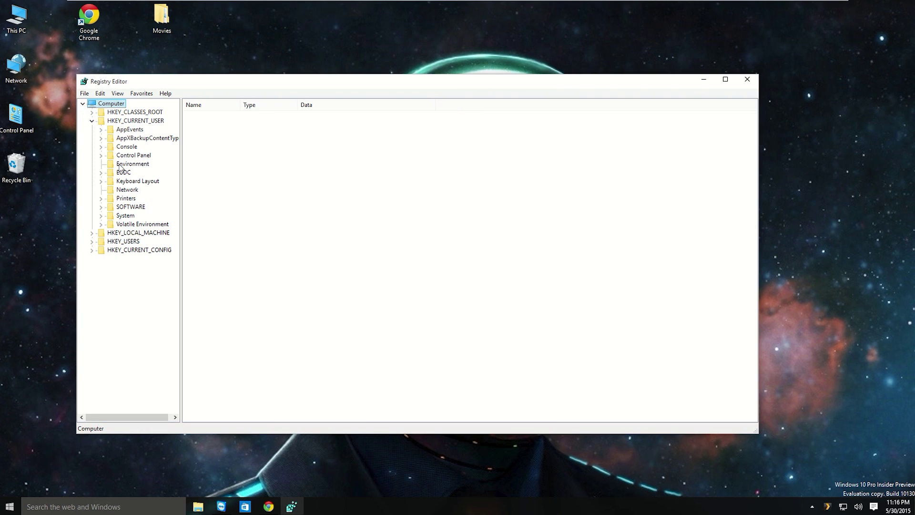
click(101, 207)
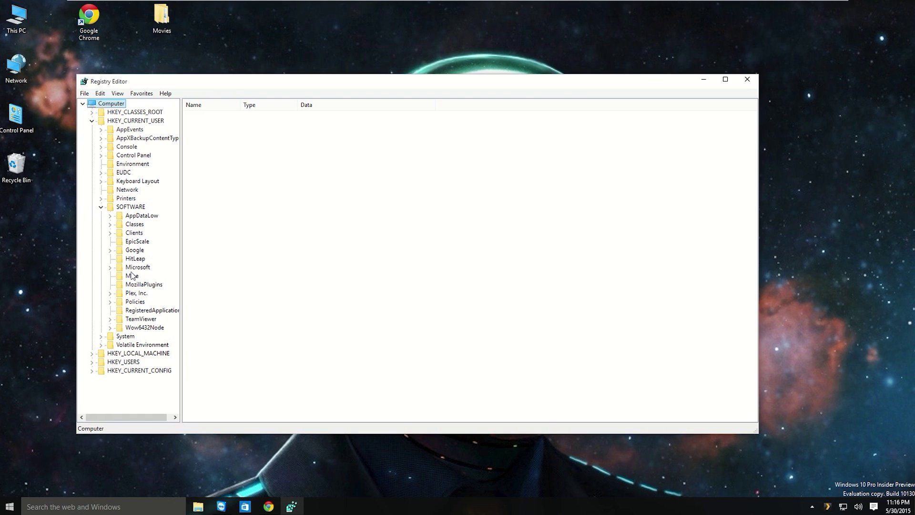
click(110, 293)
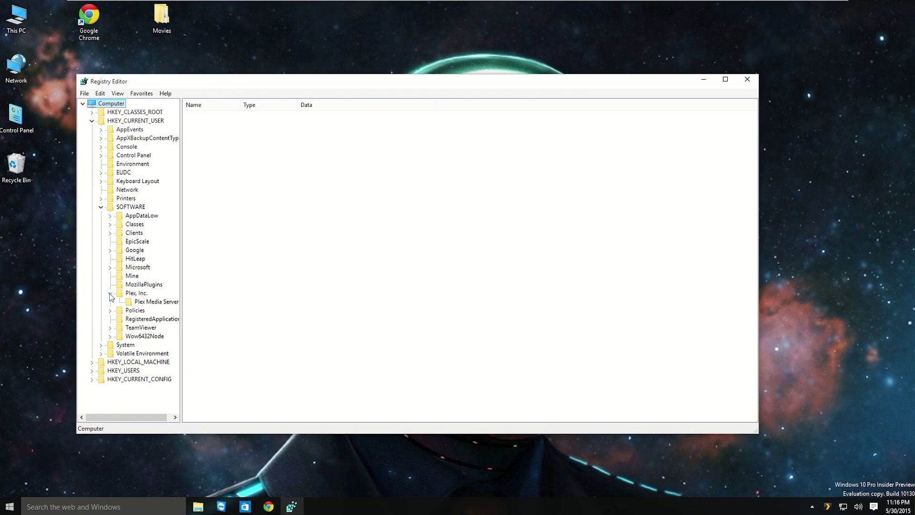
Export the Plex, Inc. key to the desktop as Plex Settings.reg, then close Registry Editor
right_click(128, 292)
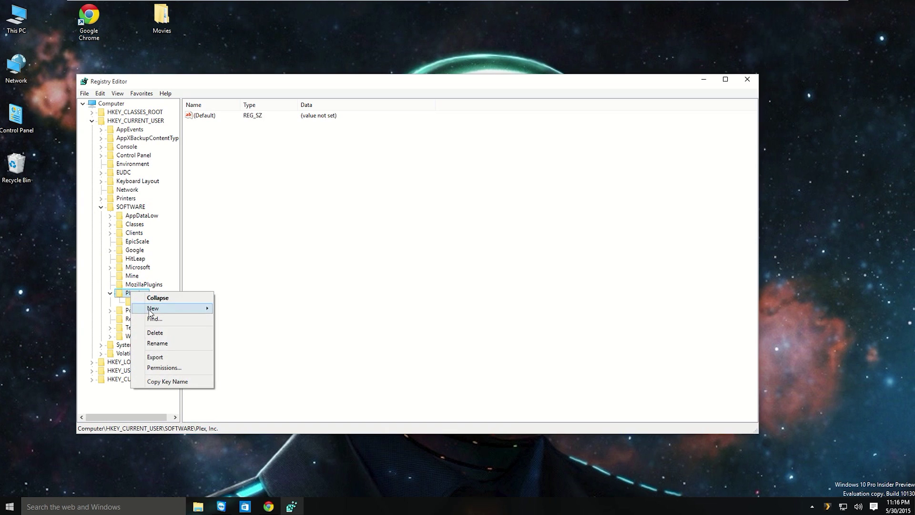
click(160, 358)
click(105, 171)
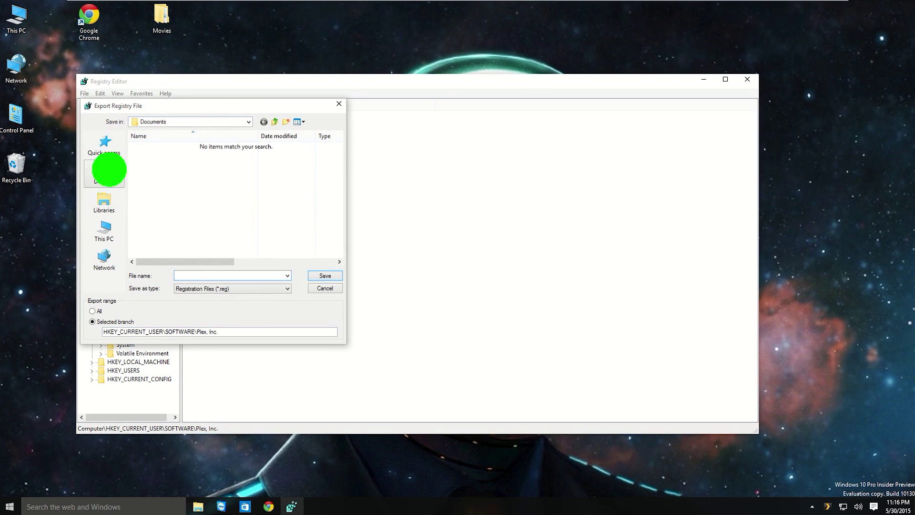
click(185, 275)
text(Plex)
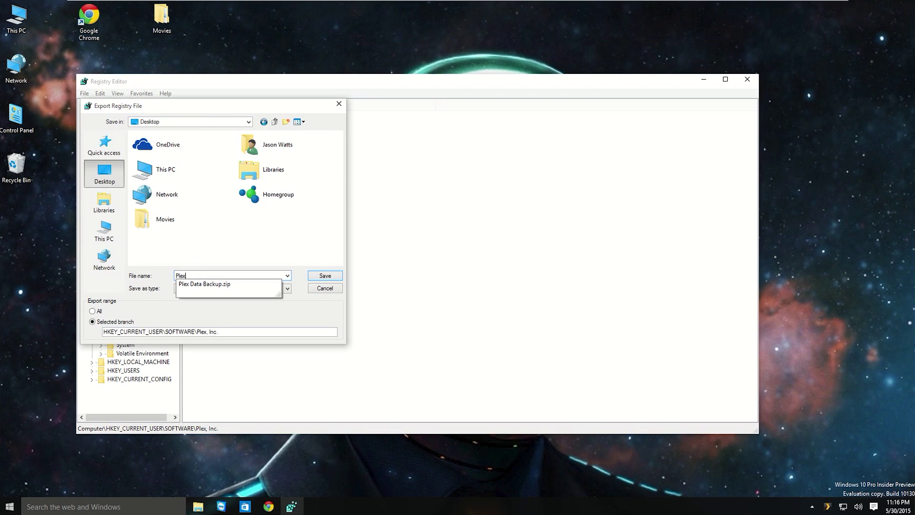
text( Settings)
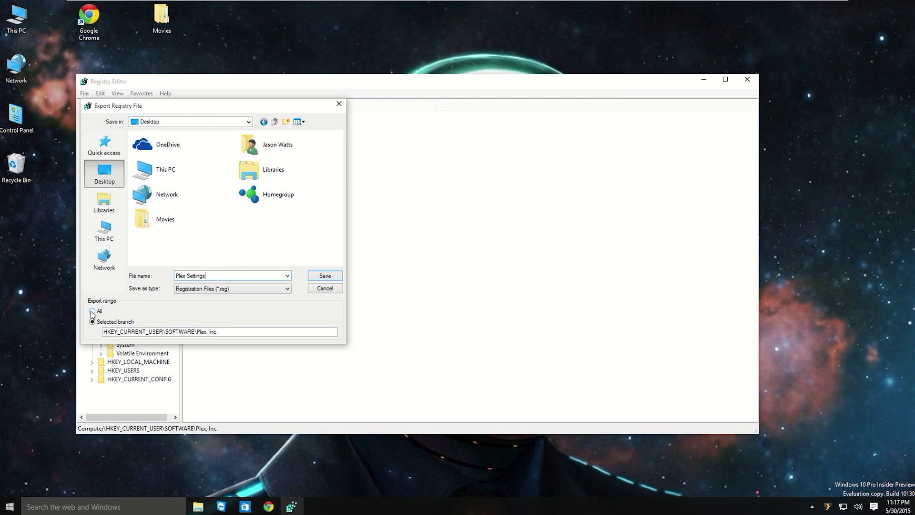
click(323, 276)
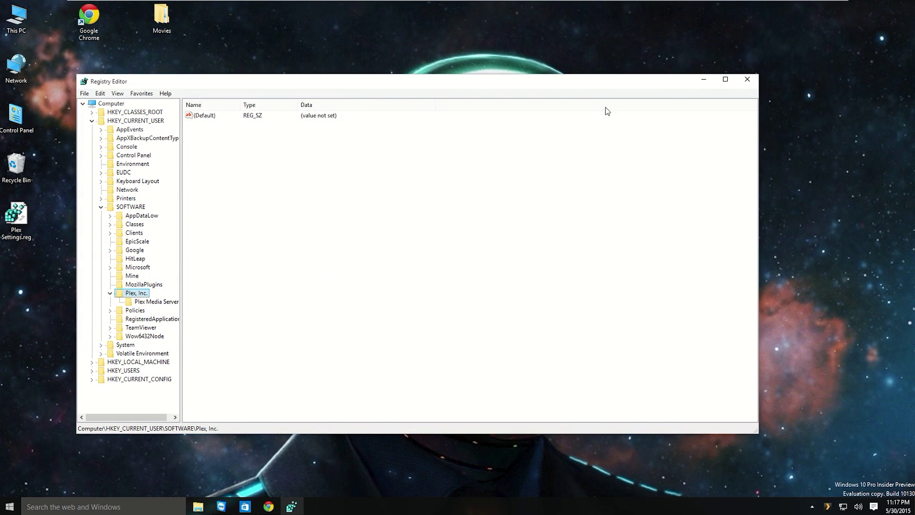
click(747, 80)
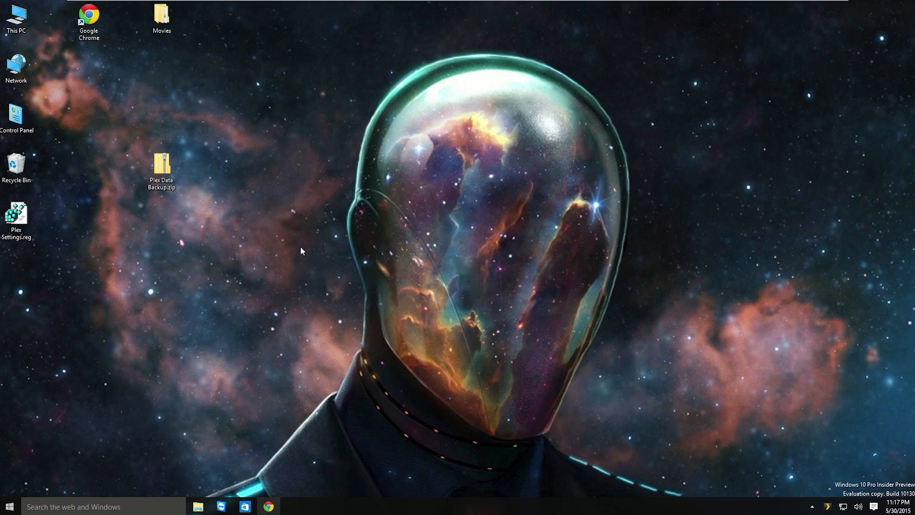
Drag the Plex Settings.reg desktop icon onto Plex Data Backup.zip
drag(19, 229, 168, 172)
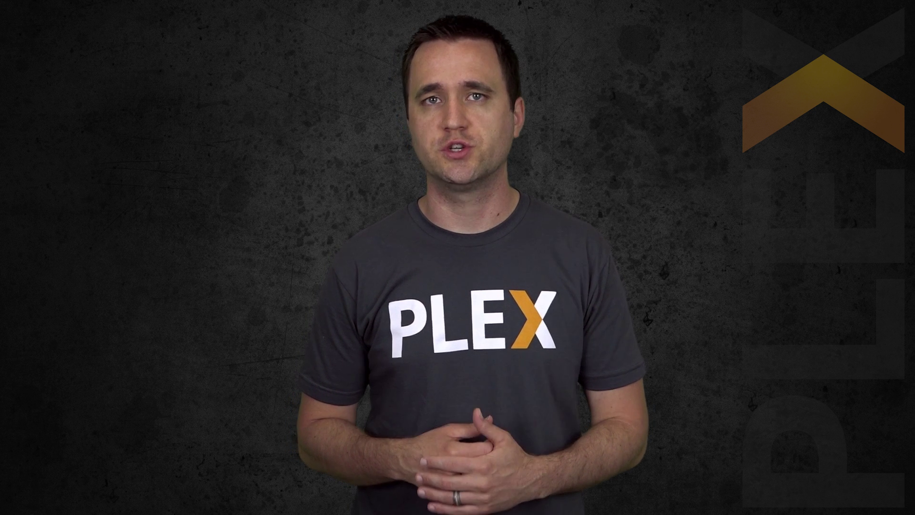
Install Plex Media Server to the default location and launch it
double_click(375, 193)
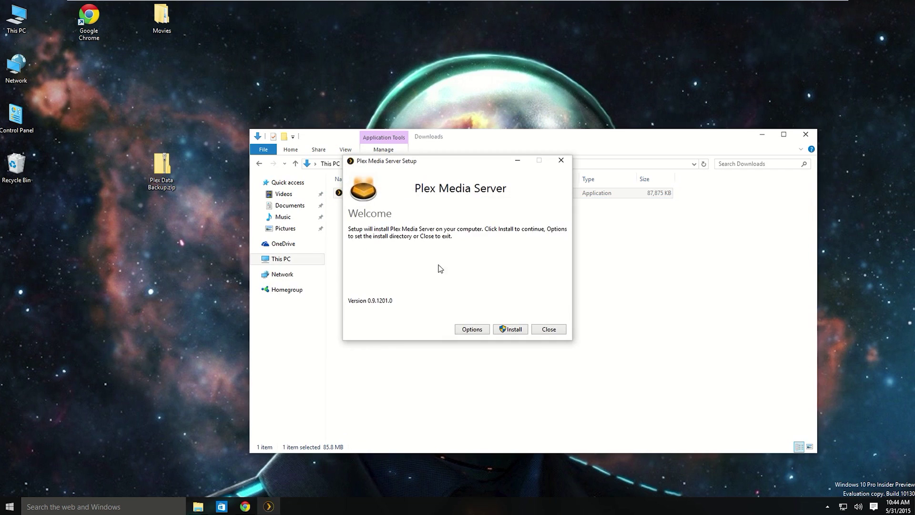
click(461, 326)
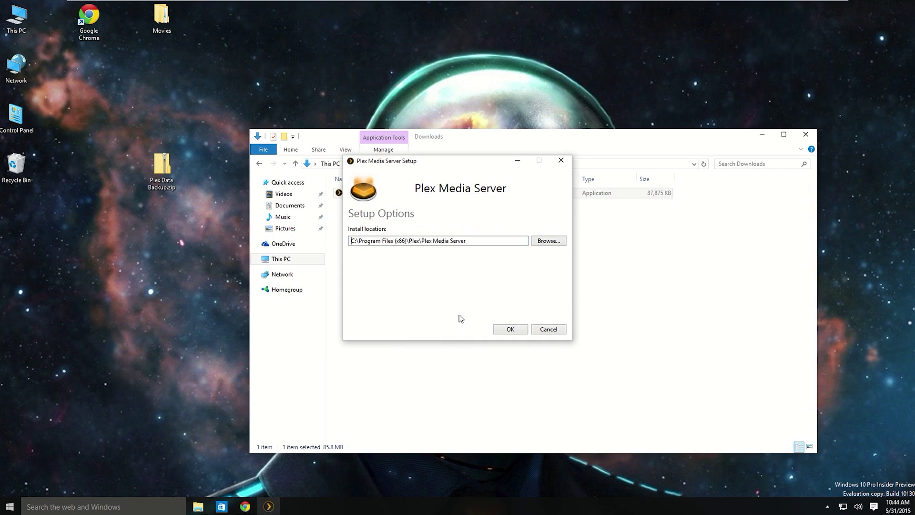
click(512, 329)
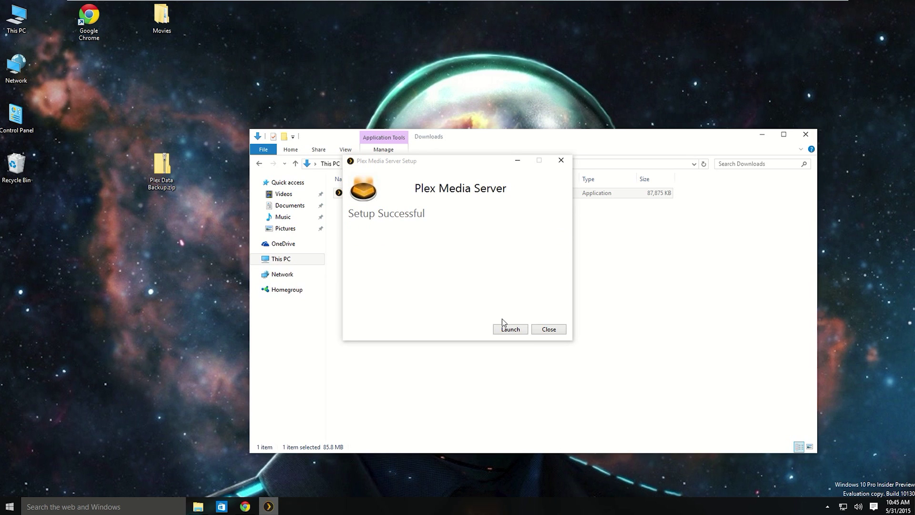
click(509, 329)
Exit the running Plex Media Server from its system tray icon
key(super+d)
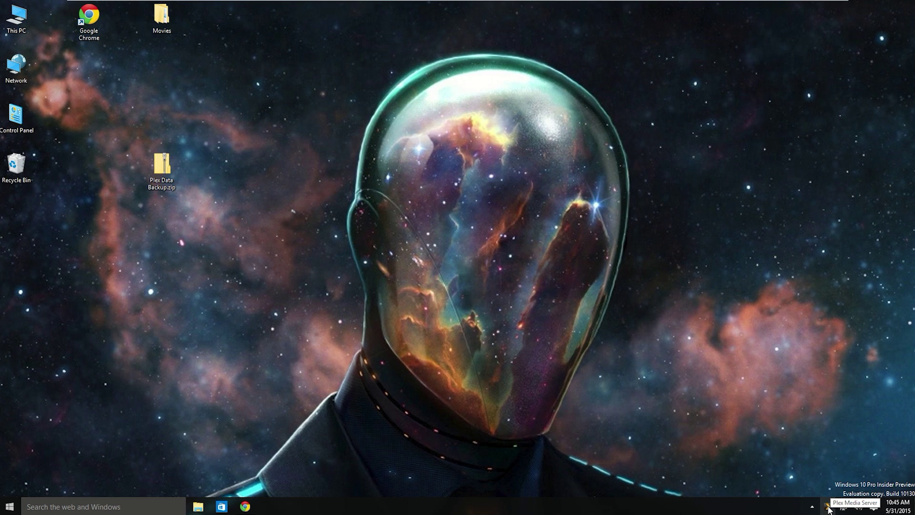
right_click(827, 507)
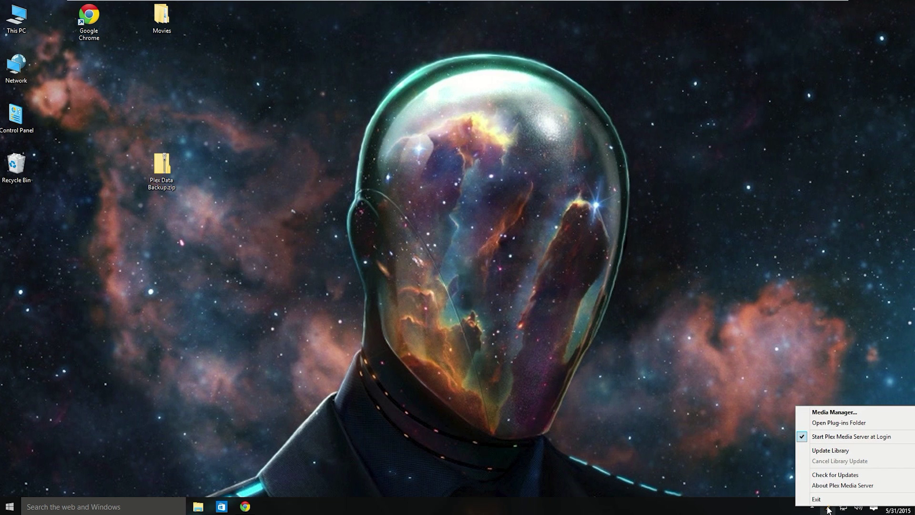
click(822, 499)
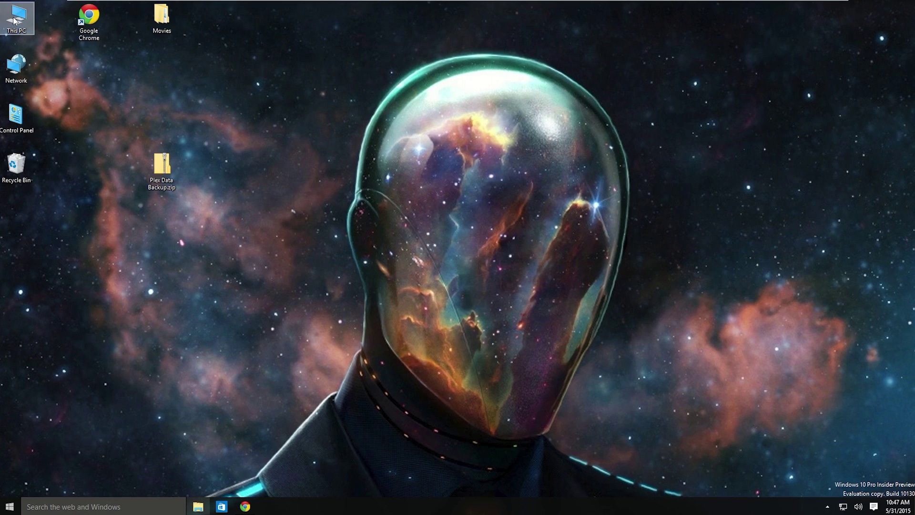
Open This PC, go to %LOCALAPPDATA%, and select the Plex Media Server folder
double_click(15, 20)
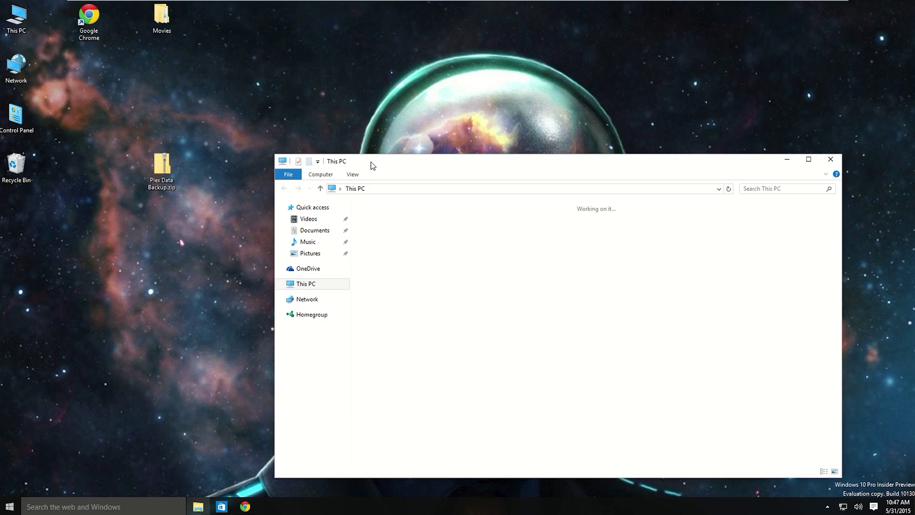
click(389, 189)
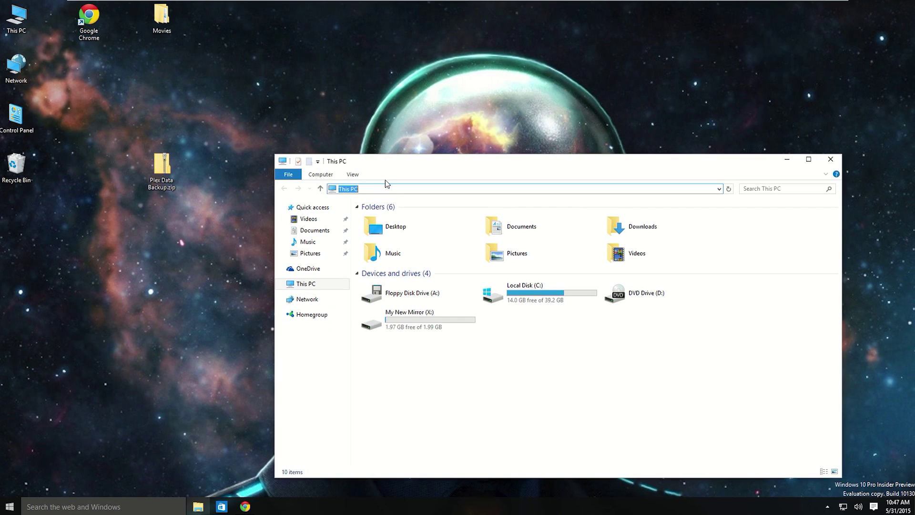
text(%LOC)
text(ALAPPDATA%)
key(Return)
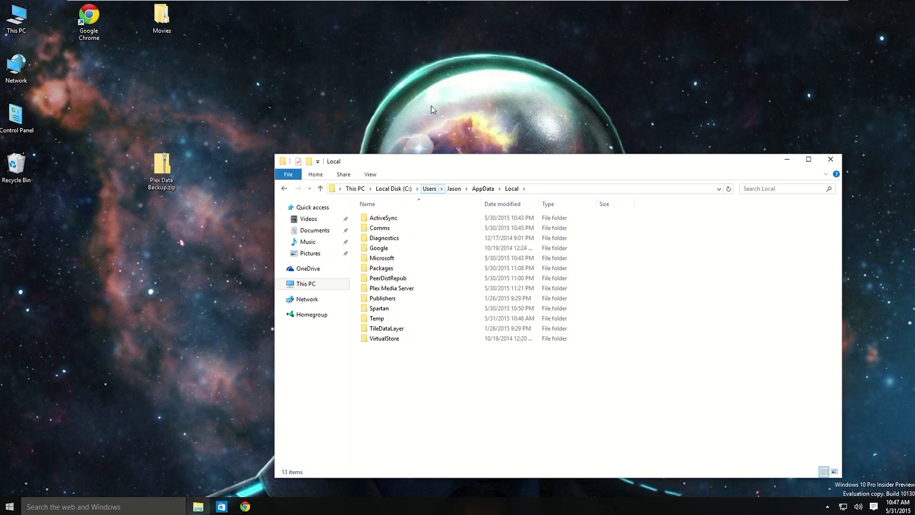
click(378, 289)
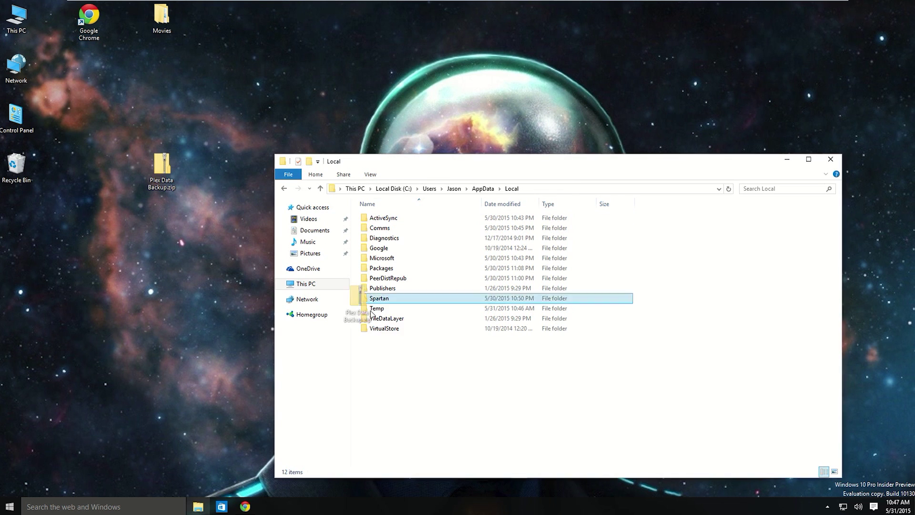
Extract Plex Data Backup.zip straight into AppData\Local, trimming the extra subfolder from the path
drag(364, 298, 414, 360)
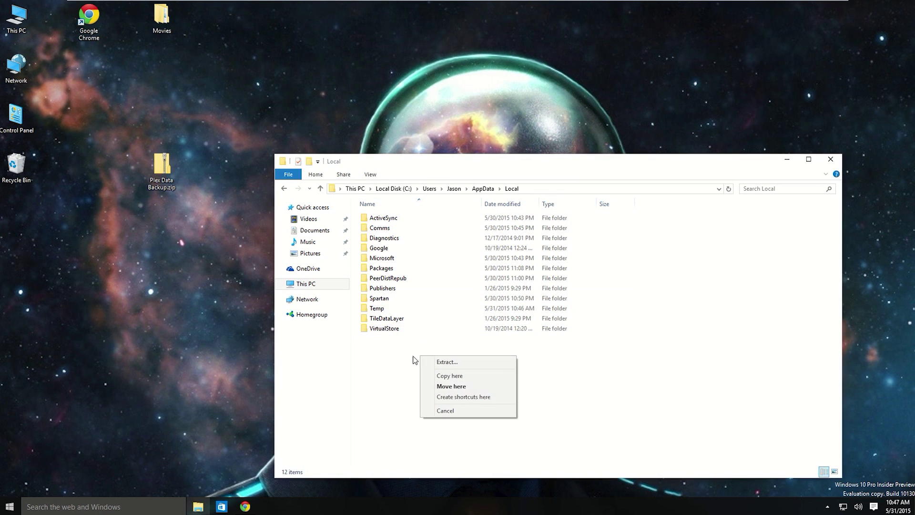
click(447, 362)
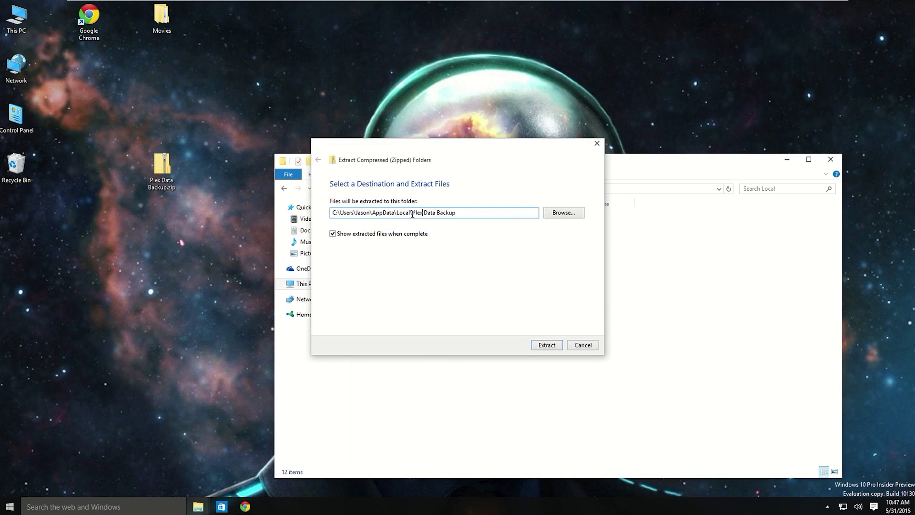
drag(413, 215, 456, 213)
key(BackSpace)
key(Escape)
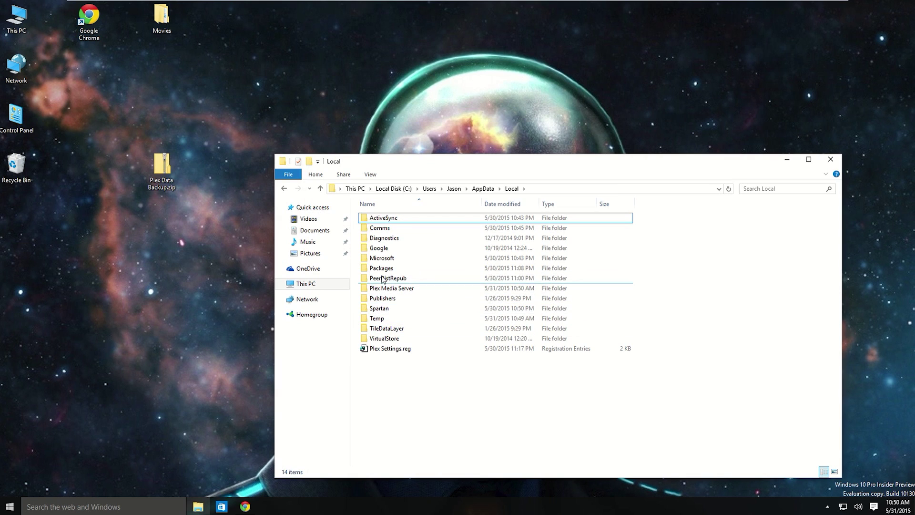
Merge Plex Settings.reg into the registry, confirming the prompt and success message
click(394, 291)
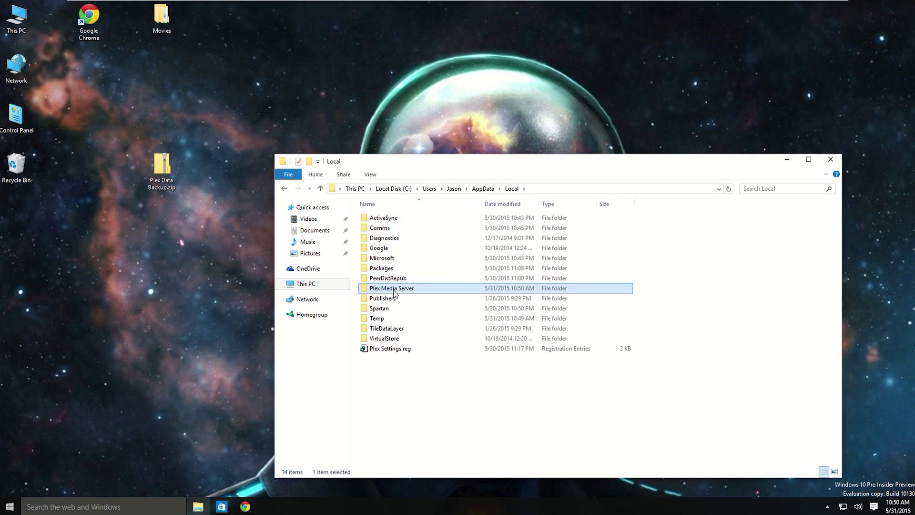
right_click(388, 349)
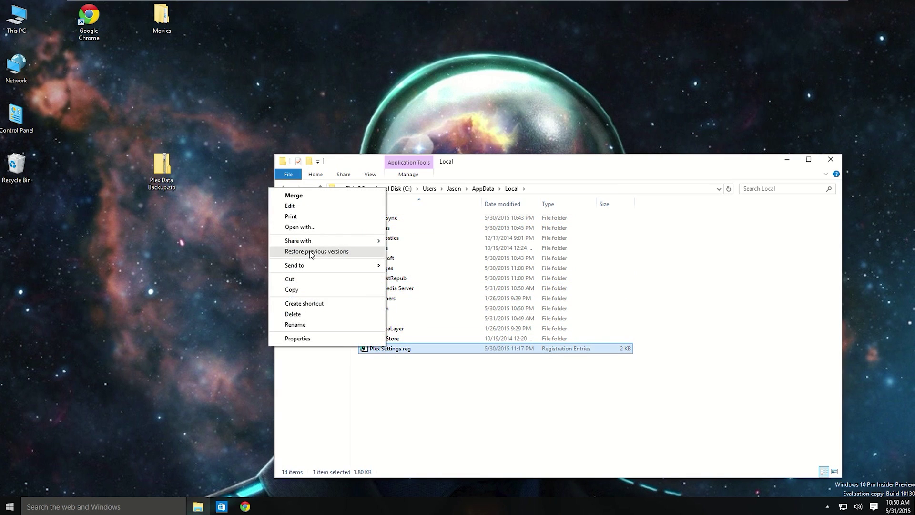
click(304, 196)
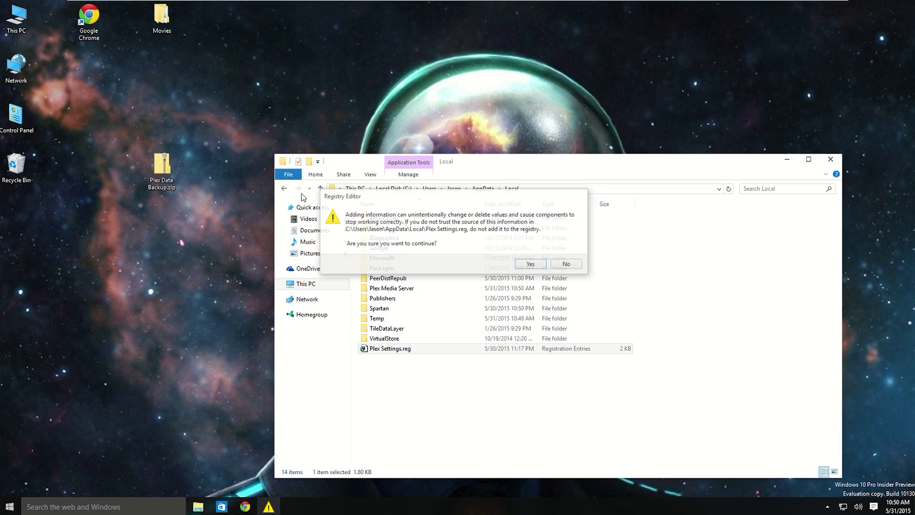
click(530, 264)
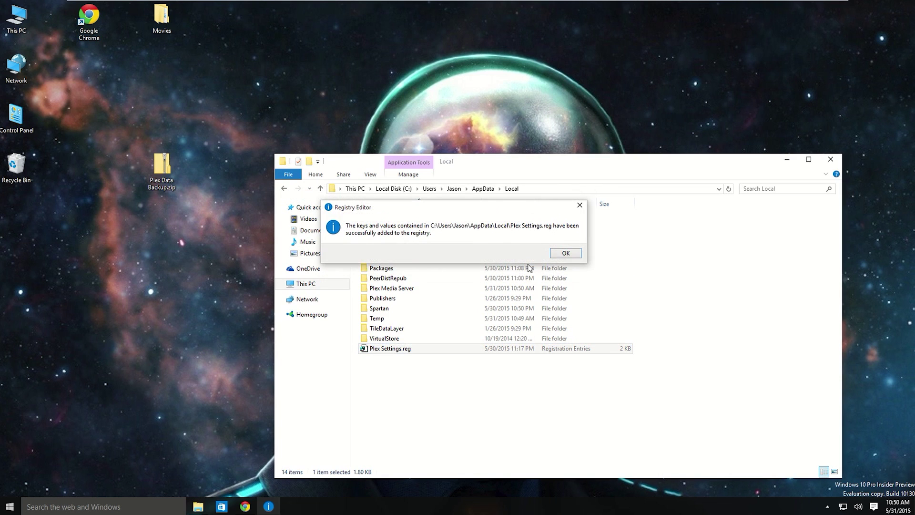
click(570, 257)
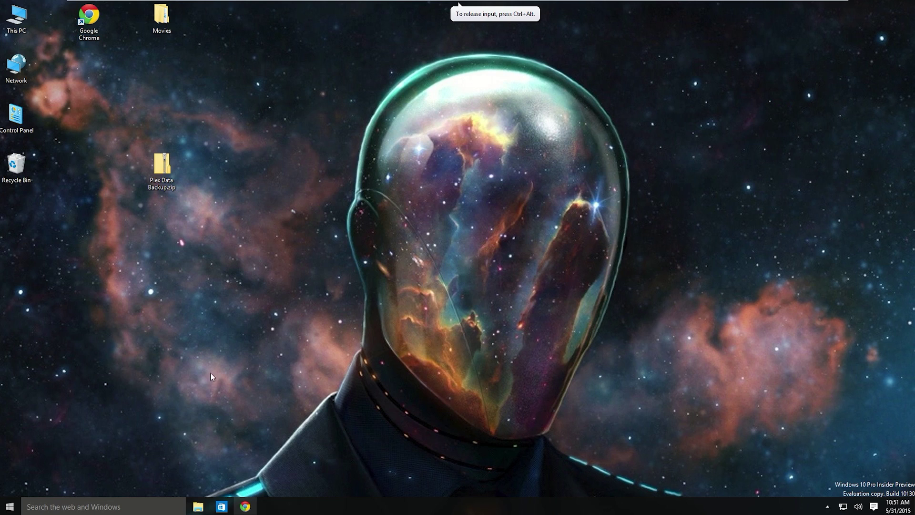
Relaunch Plex Media Server through a Windows search for 'plex'
click(42, 502)
text(plex)
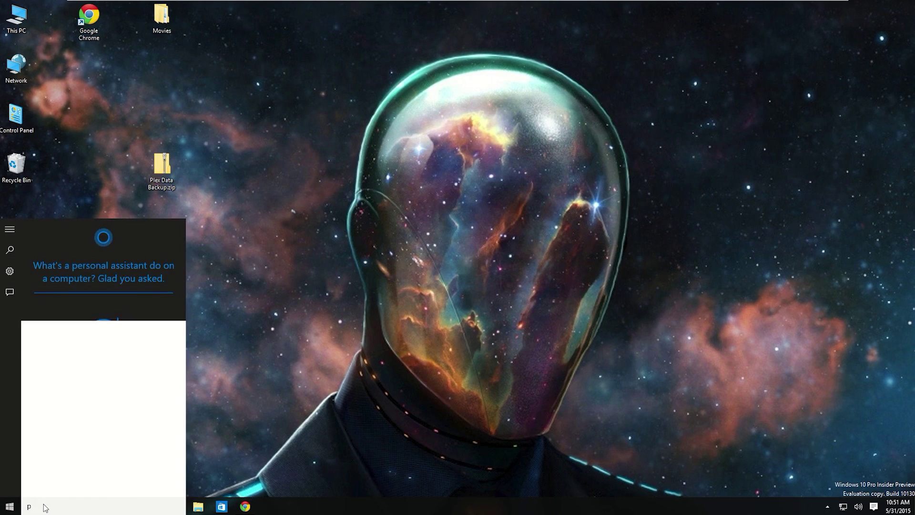
click(70, 229)
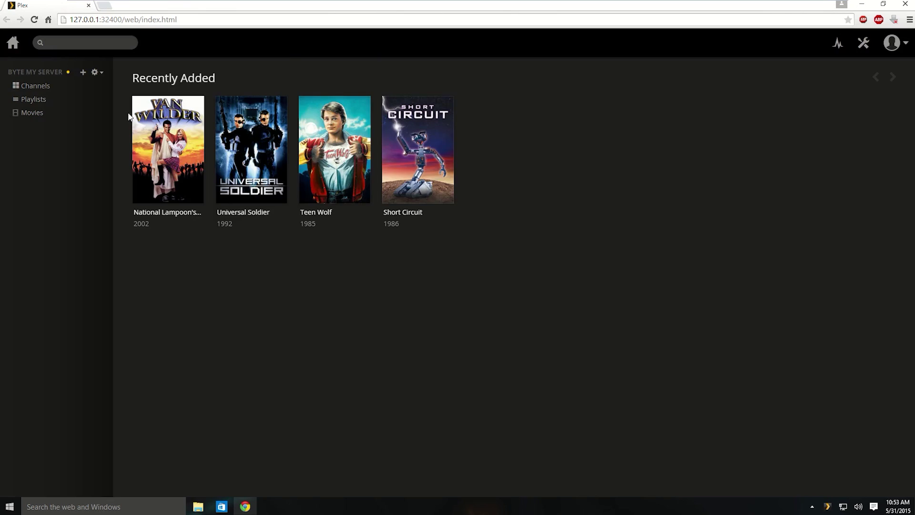
Open the four-film Movies library's Edit Library folders and select its desktop Movies folder path
click(30, 113)
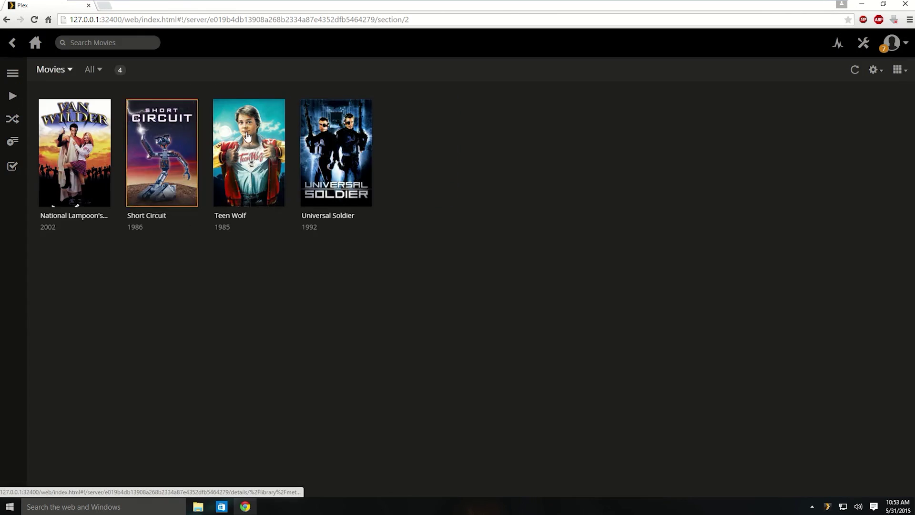
click(876, 70)
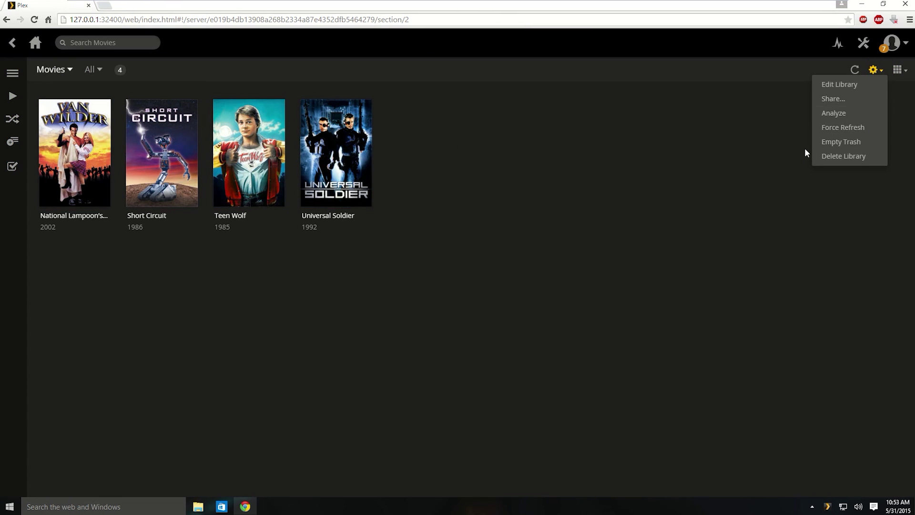
click(839, 82)
click(309, 118)
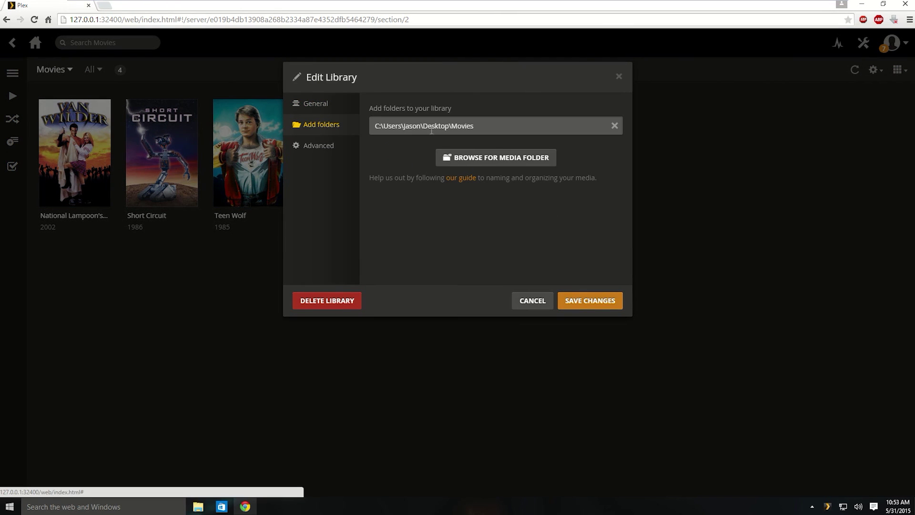
drag(431, 130, 421, 123)
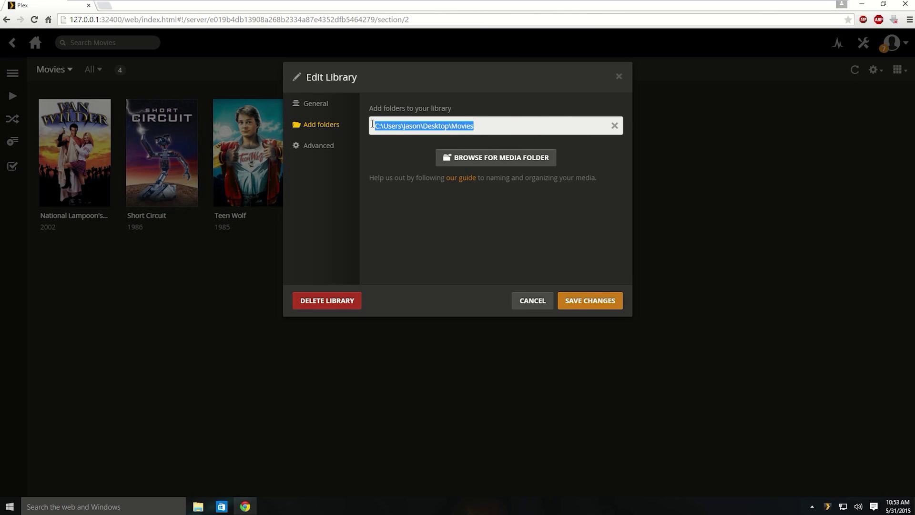